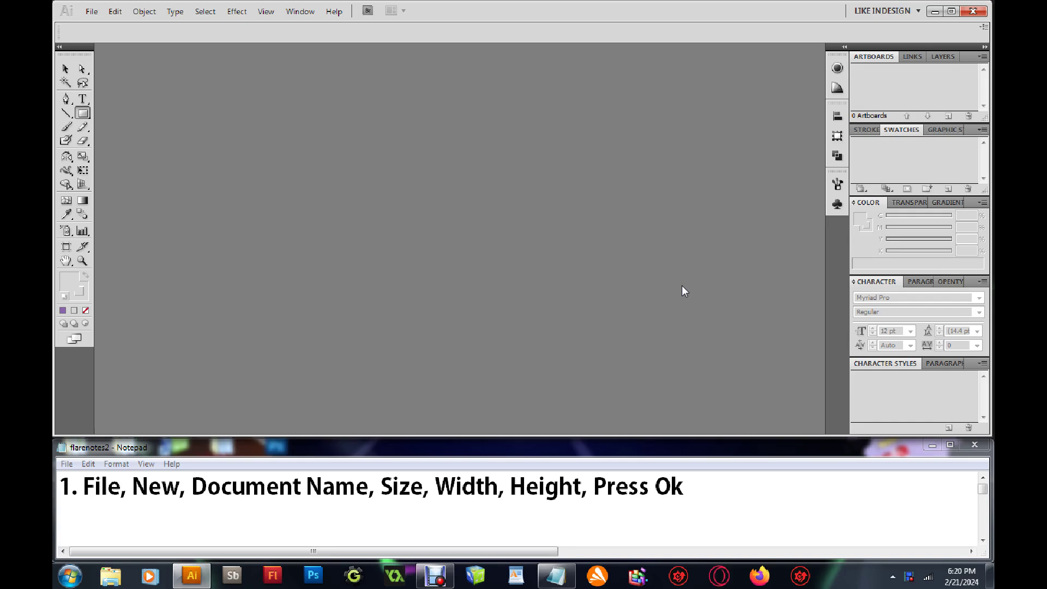
Create a new Letter-size (612 x 792 pt) document named 'flare'
{"action": "left_click", "coordinate": [93, 13]}
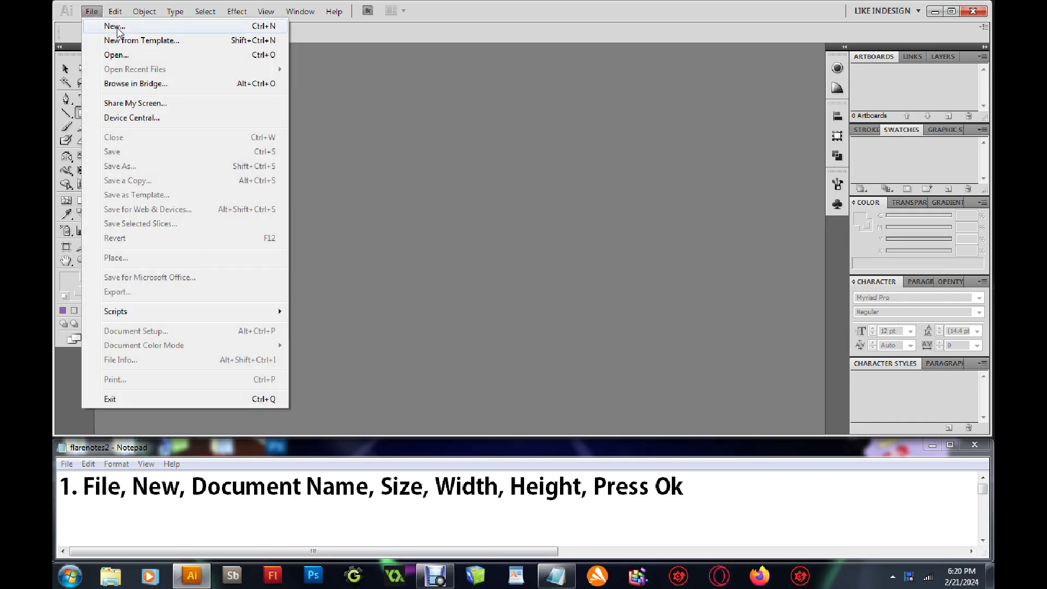
{"action": "left_click", "coordinate": [117, 27]}
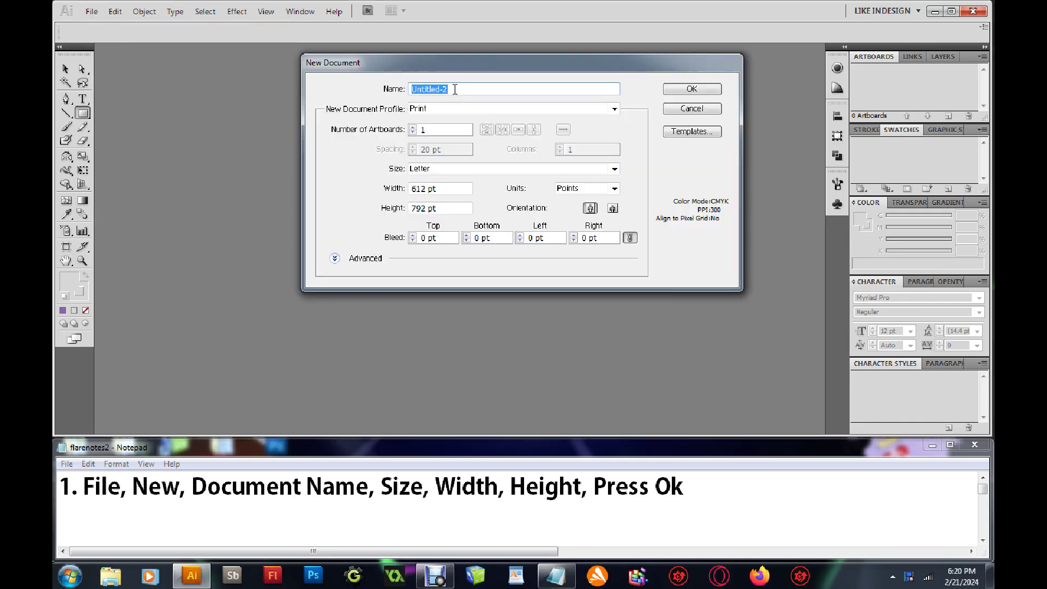
{"action": "type", "text": "flare"}
{"action": "left_click", "coordinate": [615, 170]}
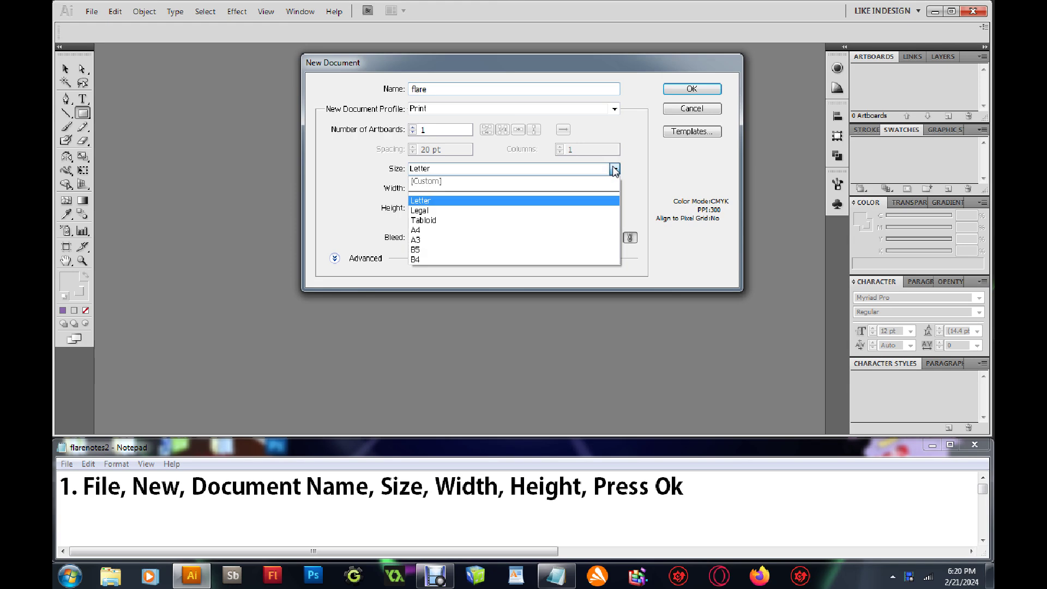
{"action": "left_click", "coordinate": [487, 200]}
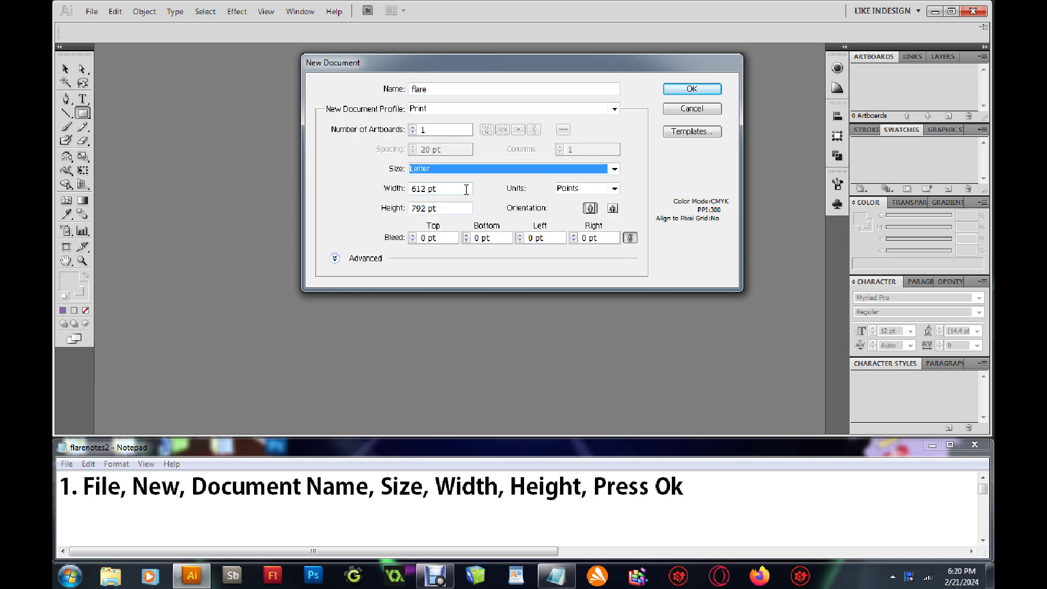
{"action": "left_click", "coordinate": [465, 189]}
{"action": "left_click", "coordinate": [445, 208]}
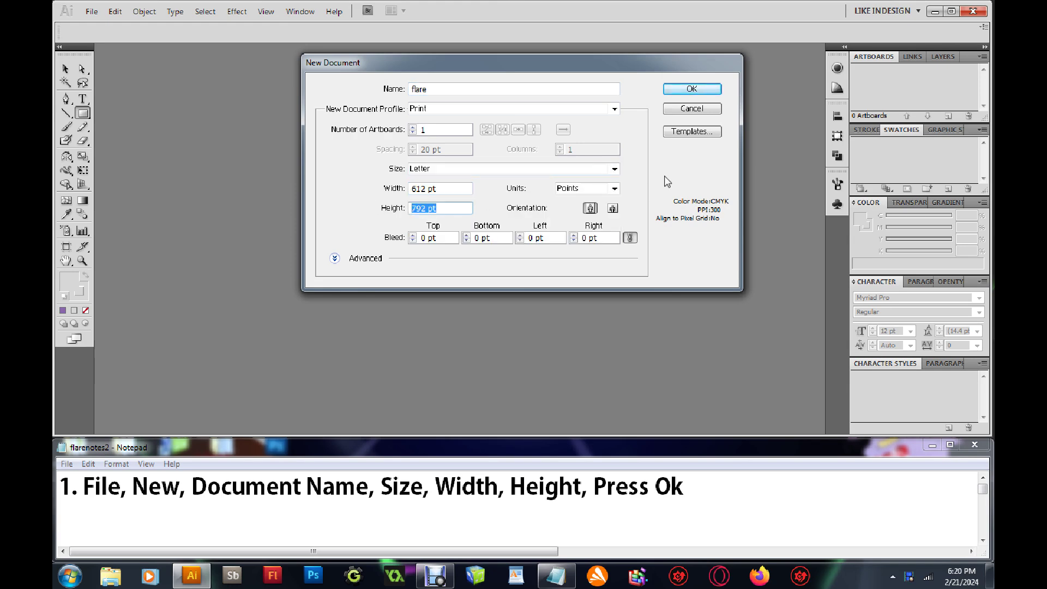
{"action": "left_click", "coordinate": [690, 89]}
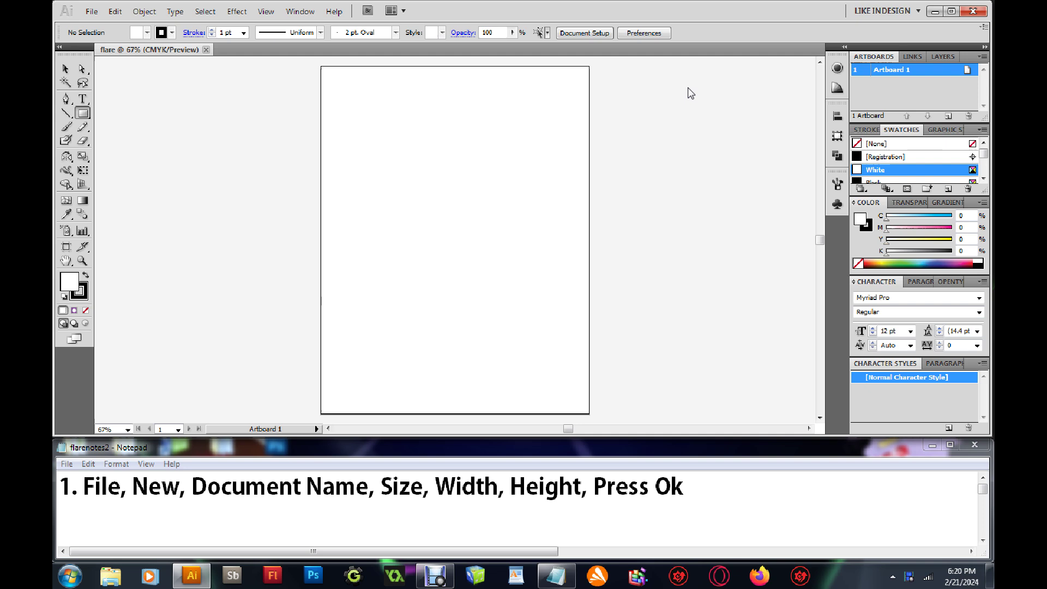
Switch from the Rectangle Tool flyout to the Flare Tool
{"action": "left_click", "coordinate": [983, 539]}
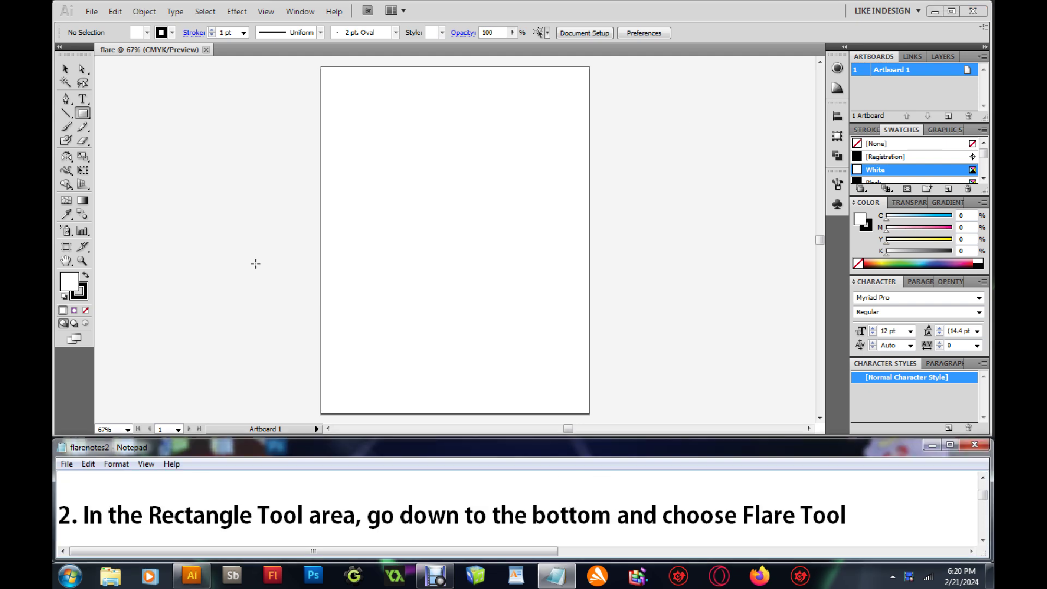
{"action": "left_click", "coordinate": [88, 113]}
{"action": "left_click_drag", "start_coordinate": [87, 114], "coordinate": [107, 182]}
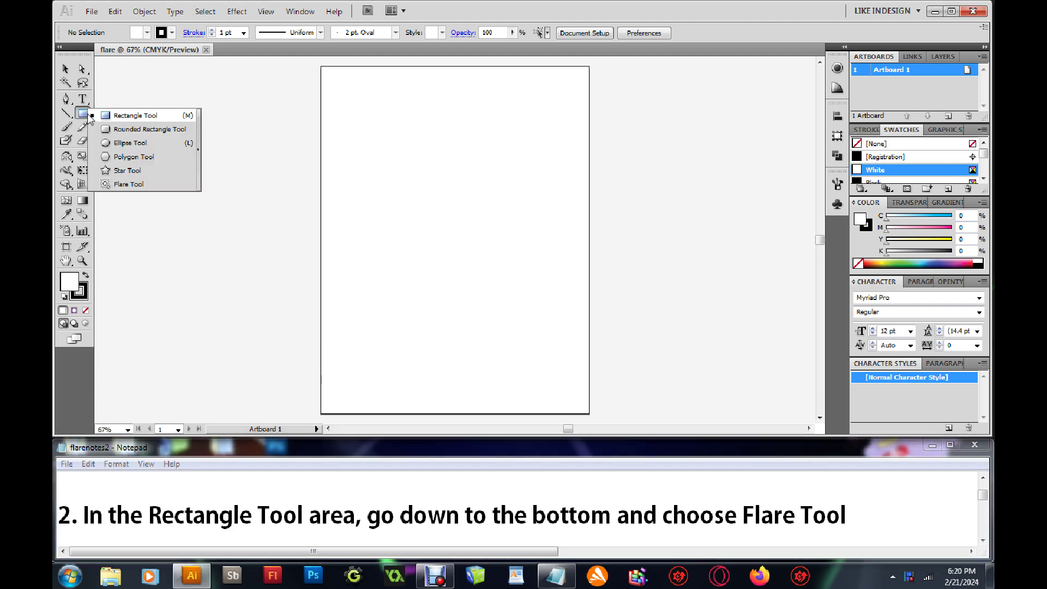
{"action": "left_click", "coordinate": [108, 184]}
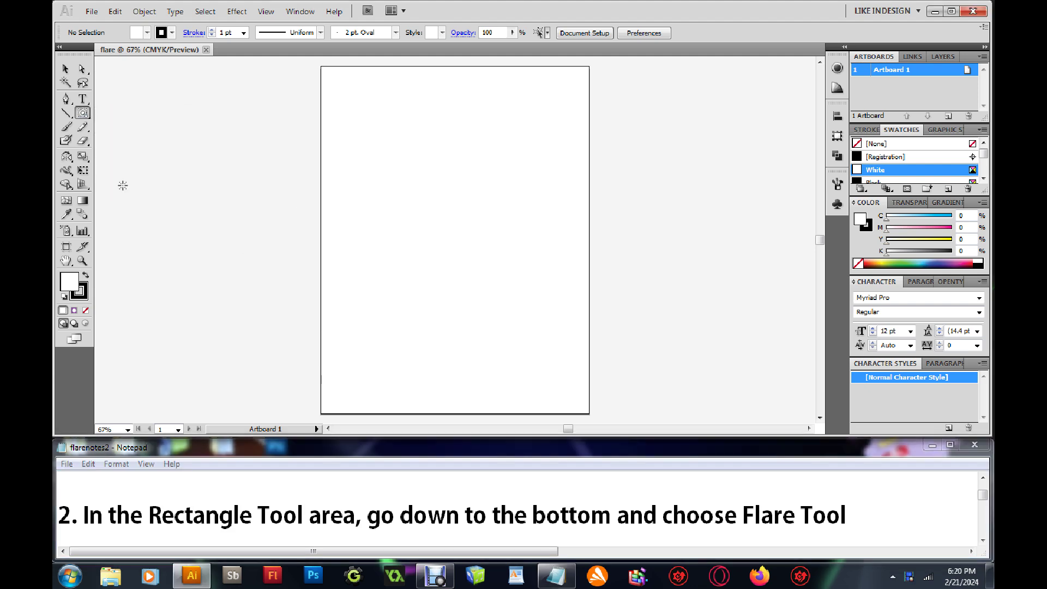
{"action": "left_click", "coordinate": [984, 541]}
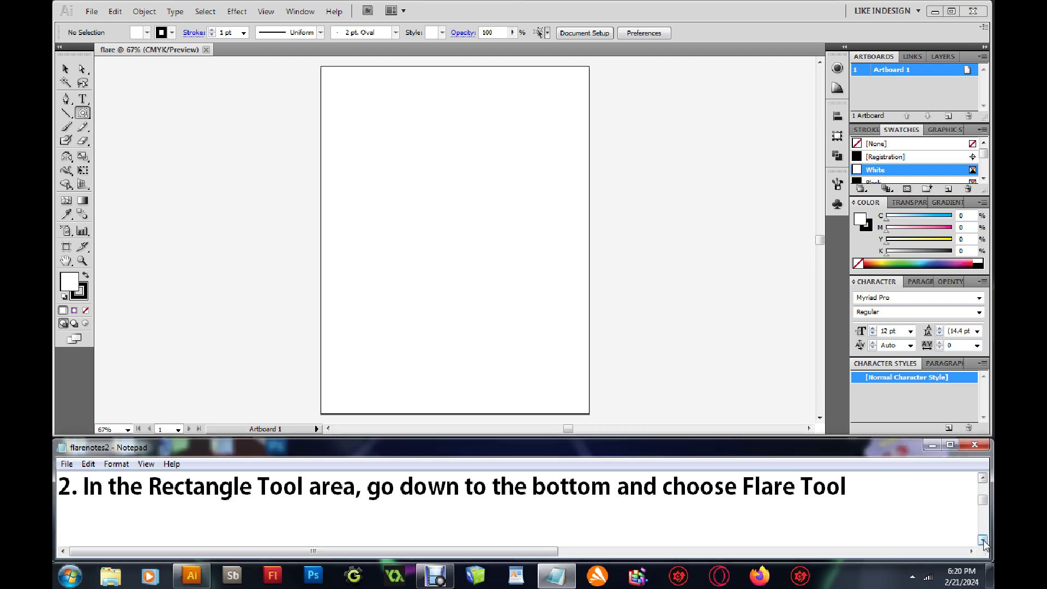
Draw a lens flare centred near the artboard's top, its rings trailing to the lower left
{"action": "left_click_drag", "start_coordinate": [375, 163], "coordinate": [443, 220]}
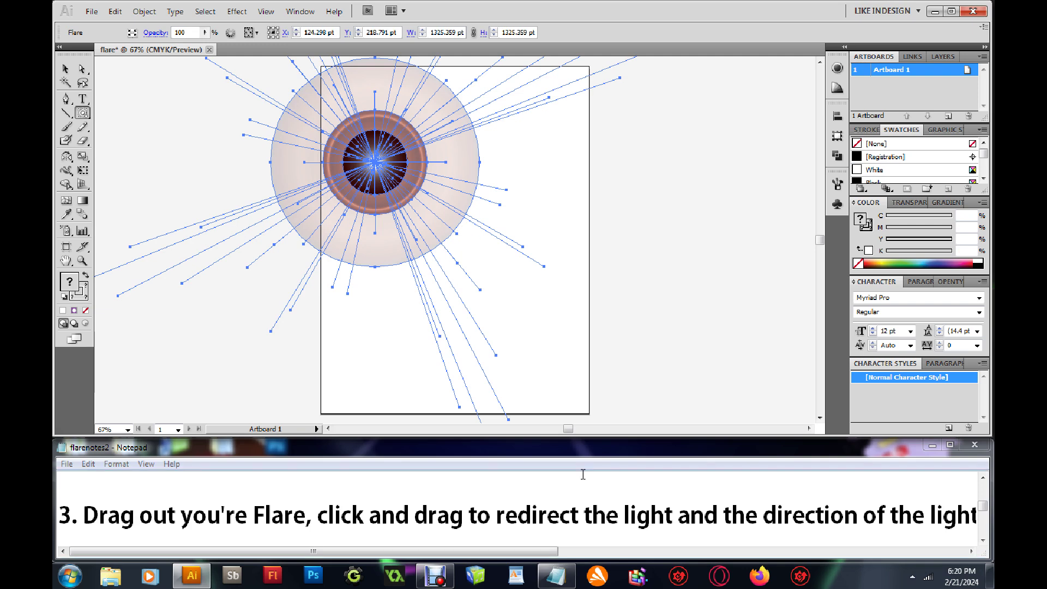
{"action": "mouse_move", "coordinate": [362, 551]}
{"action": "left_mouse_down"}
{"action": "mouse_move", "coordinate": [436, 562]}
{"action": "mouse_move", "coordinate": [331, 552]}
{"action": "left_mouse_up"}
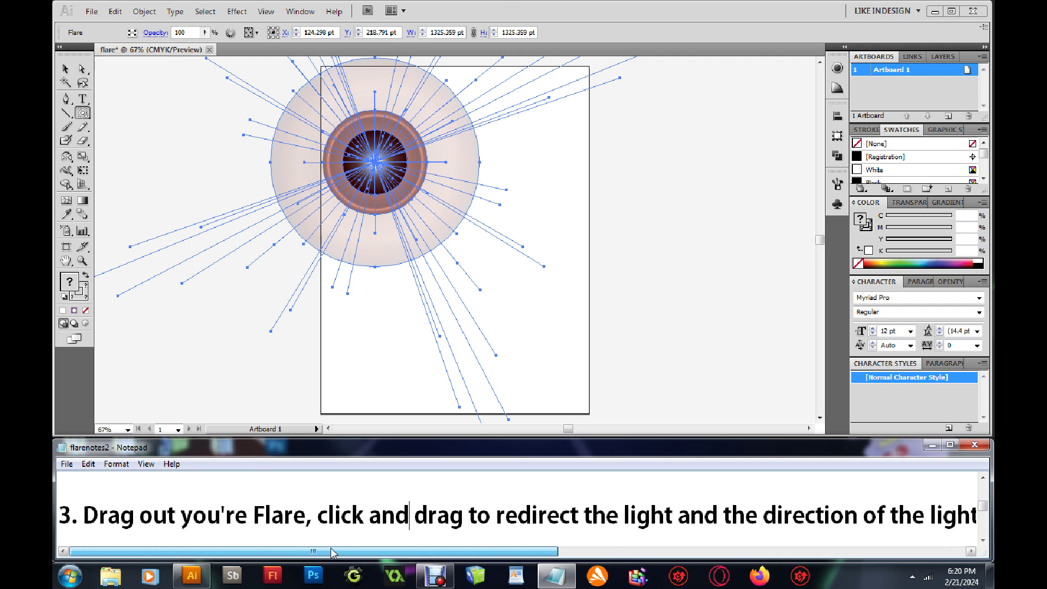
{"action": "mouse_move", "coordinate": [327, 208]}
{"action": "left_mouse_down"}
{"action": "mouse_move", "coordinate": [191, 131]}
{"action": "mouse_move", "coordinate": [542, 261]}
{"action": "mouse_move", "coordinate": [633, 174]}
{"action": "mouse_move", "coordinate": [498, 321]}
{"action": "mouse_move", "coordinate": [334, 374]}
{"action": "mouse_move", "coordinate": [195, 306]}
{"action": "mouse_move", "coordinate": [202, 320]}
{"action": "left_mouse_up"}
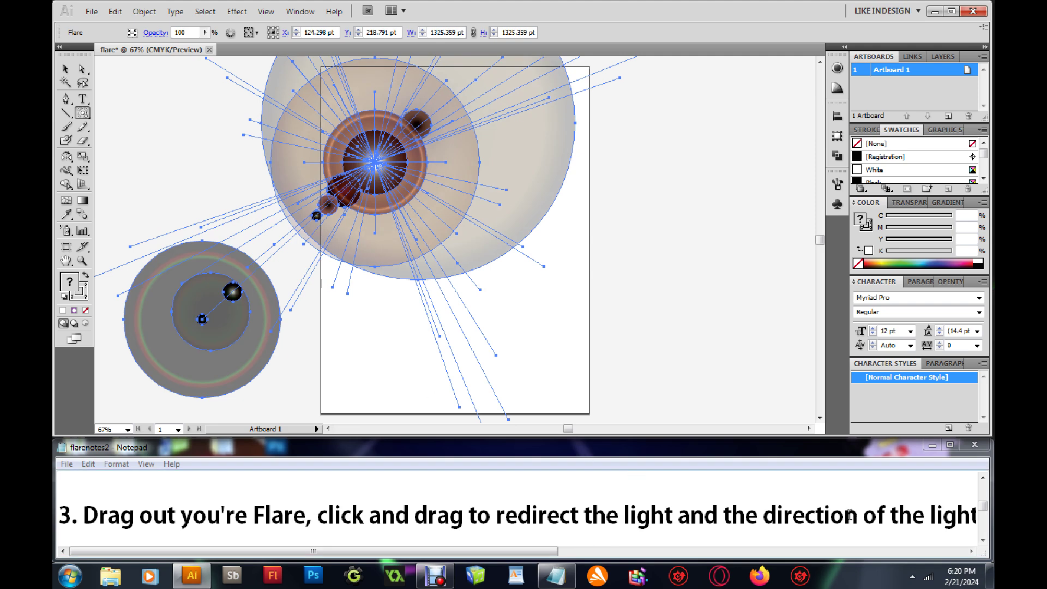
{"action": "mouse_move", "coordinate": [534, 552]}
{"action": "left_mouse_down"}
{"action": "mouse_move", "coordinate": [545, 556]}
{"action": "mouse_move", "coordinate": [535, 553]}
{"action": "left_mouse_up"}
{"action": "left_click", "coordinate": [983, 540]}
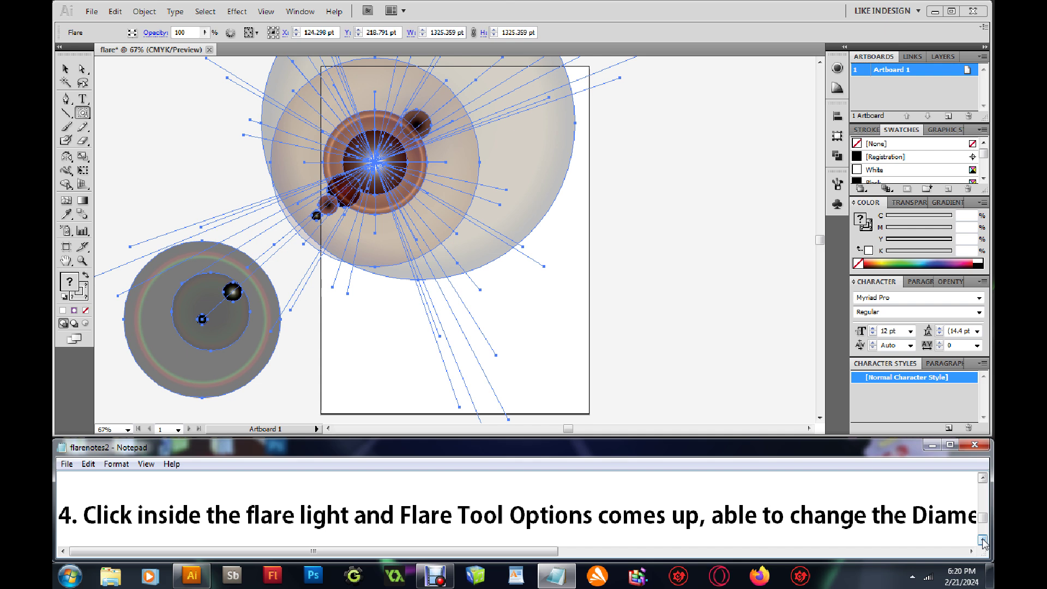
{"action": "left_click", "coordinate": [374, 162]}
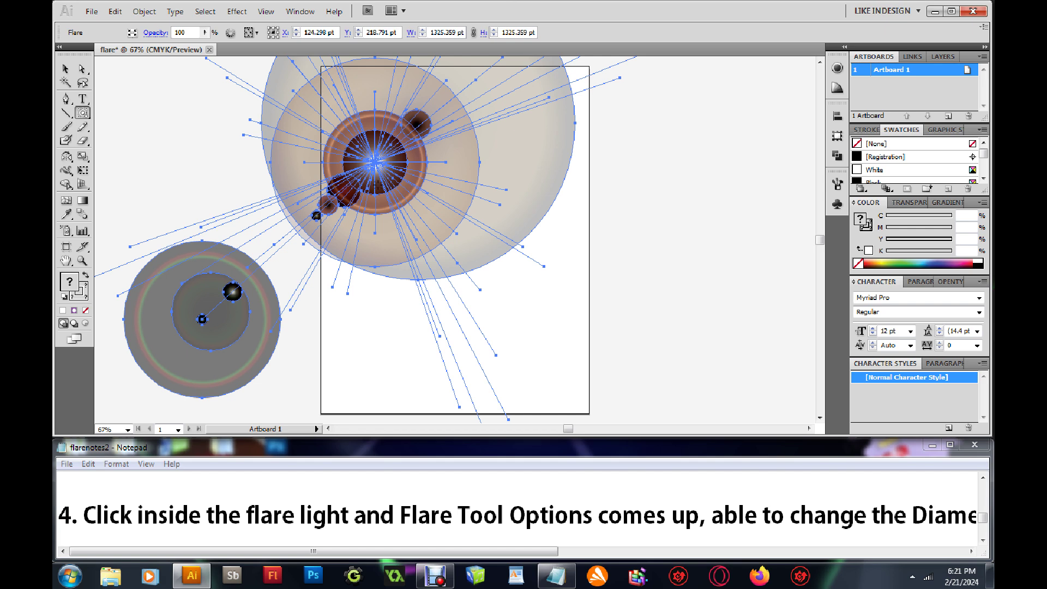
Click the flare centre with the Flare Tool to show its Flare Tool Options
{"action": "right_click", "coordinate": [377, 173]}
{"action": "left_click", "coordinate": [378, 167]}
{"action": "key", "text": "v"}
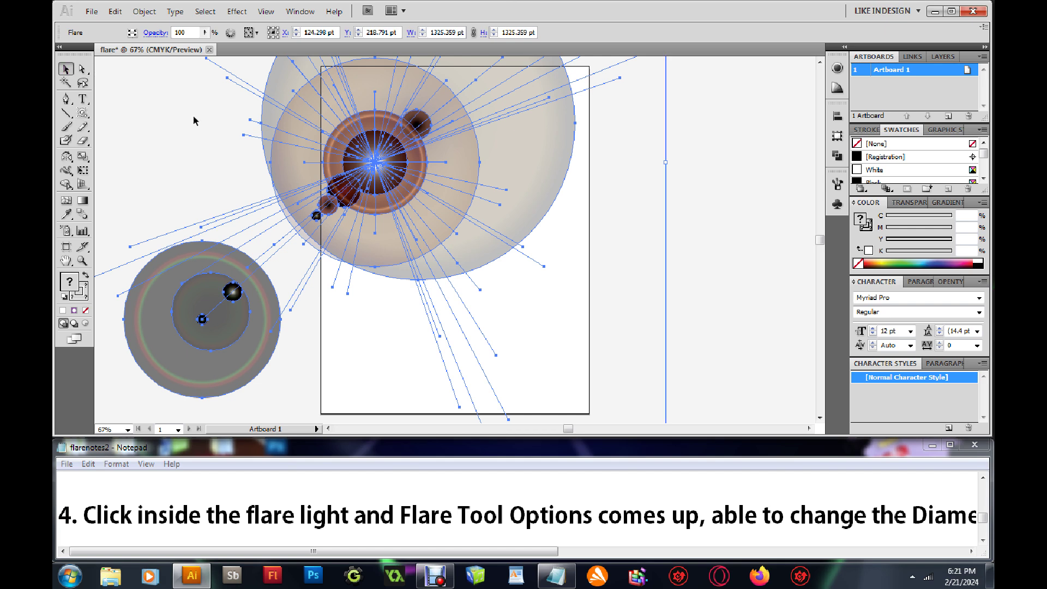
{"action": "double_click", "coordinate": [377, 162]}
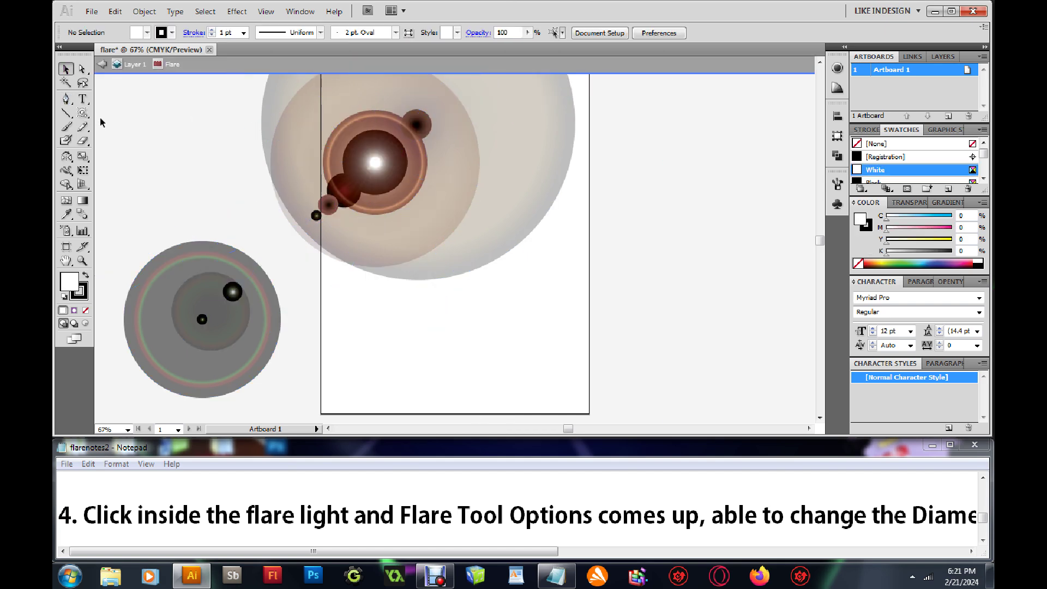
{"action": "left_click", "coordinate": [82, 113]}
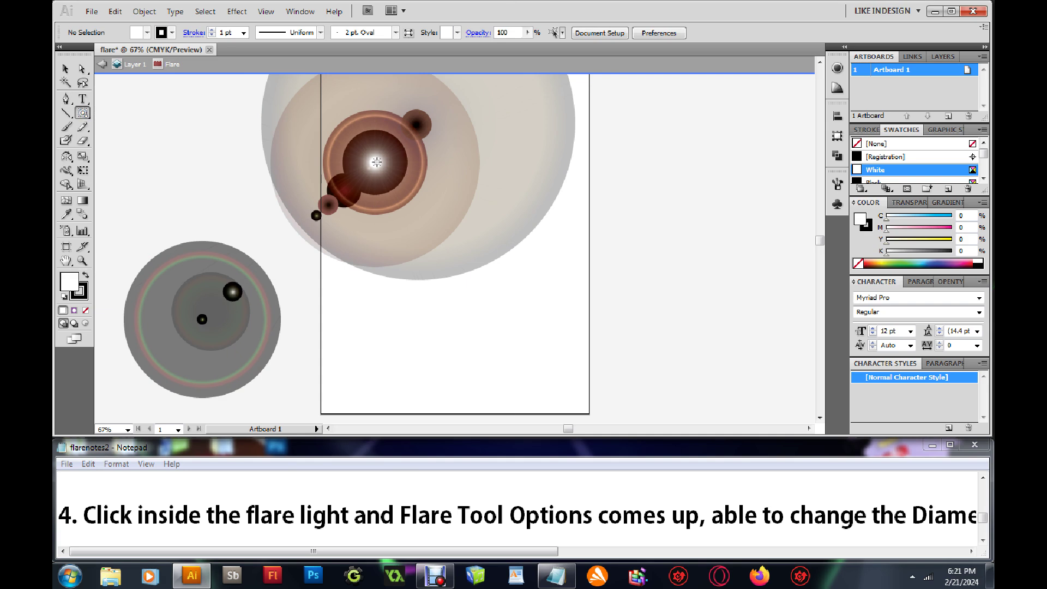
{"action": "left_click", "coordinate": [387, 171]}
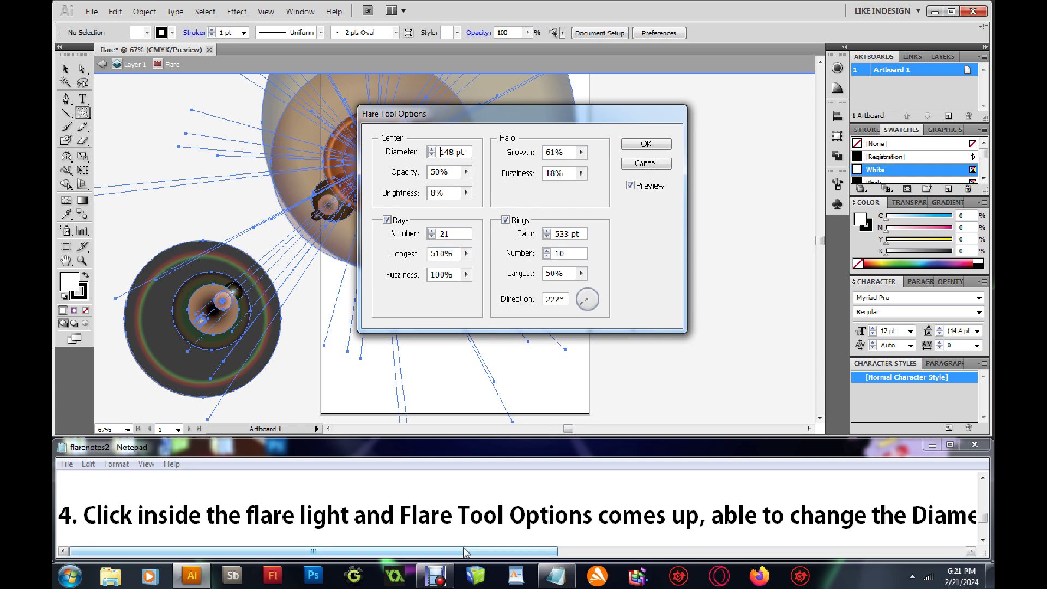
Set the flare centre to 154 pt diameter, 48% opacity and 53% brightness
{"action": "mouse_move", "coordinate": [468, 553]}
{"action": "left_mouse_down"}
{"action": "mouse_move", "coordinate": [591, 562]}
{"action": "mouse_move", "coordinate": [879, 552]}
{"action": "left_mouse_up"}
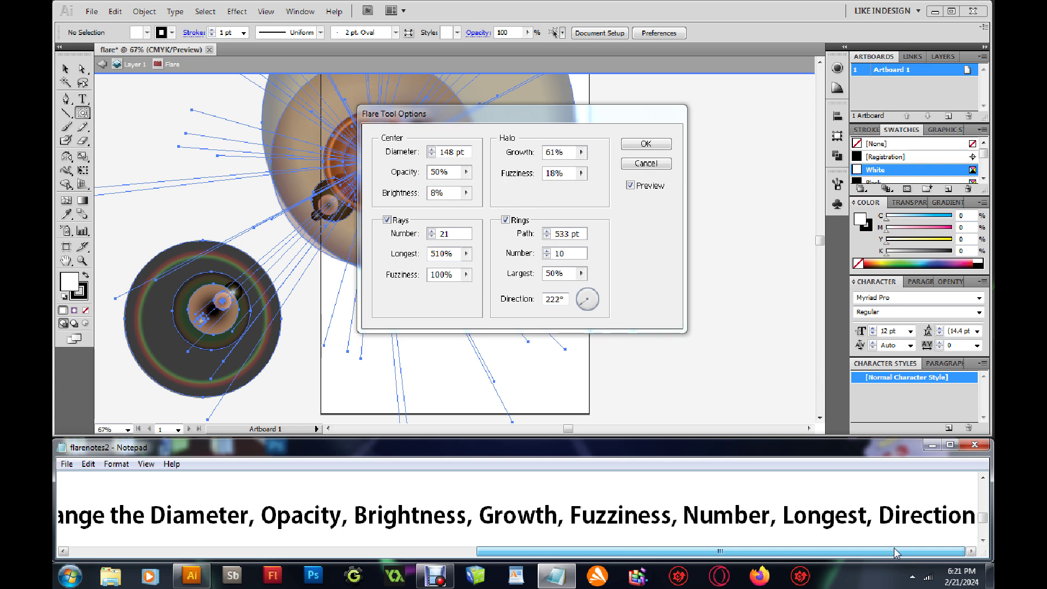
{"action": "left_click_drag", "start_coordinate": [439, 115], "coordinate": [641, 162]}
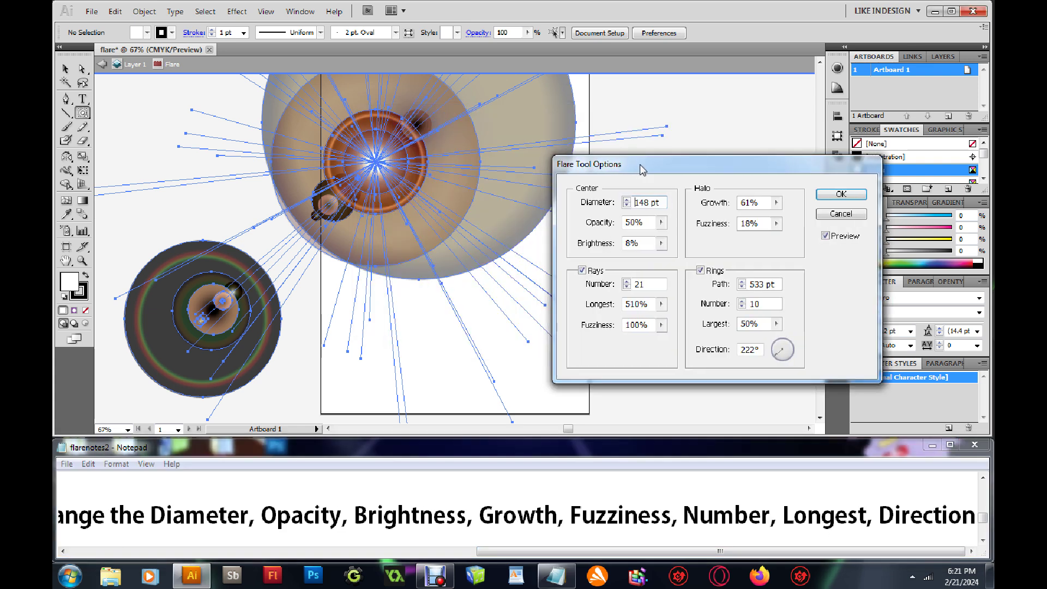
{"action": "left_click", "coordinate": [633, 198]}
{"action": "left_click", "coordinate": [633, 198]}
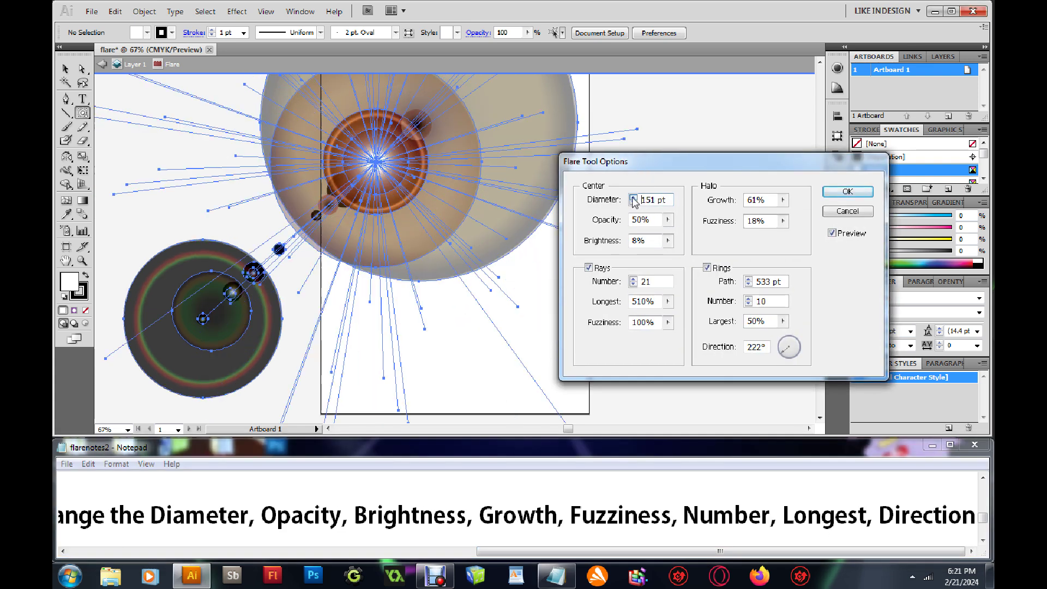
{"action": "left_click", "coordinate": [633, 197]}
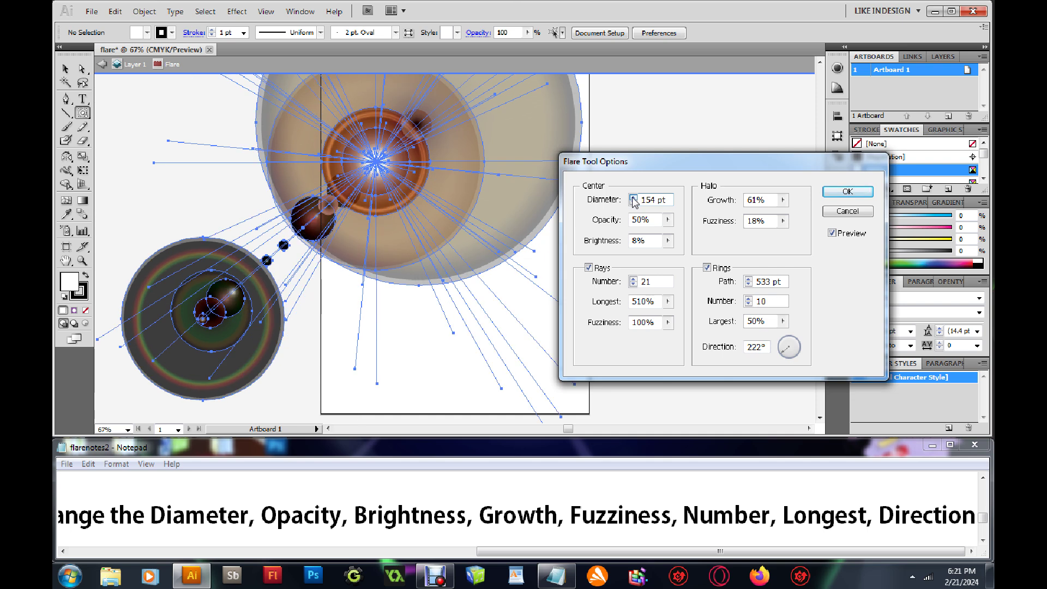
{"action": "left_click", "coordinate": [667, 220]}
{"action": "mouse_move", "coordinate": [637, 241]}
{"action": "left_mouse_down"}
{"action": "mouse_move", "coordinate": [611, 238]}
{"action": "mouse_move", "coordinate": [634, 238]}
{"action": "mouse_move", "coordinate": [649, 256]}
{"action": "mouse_move", "coordinate": [638, 259]}
{"action": "left_mouse_up"}
{"action": "left_click", "coordinate": [668, 240]}
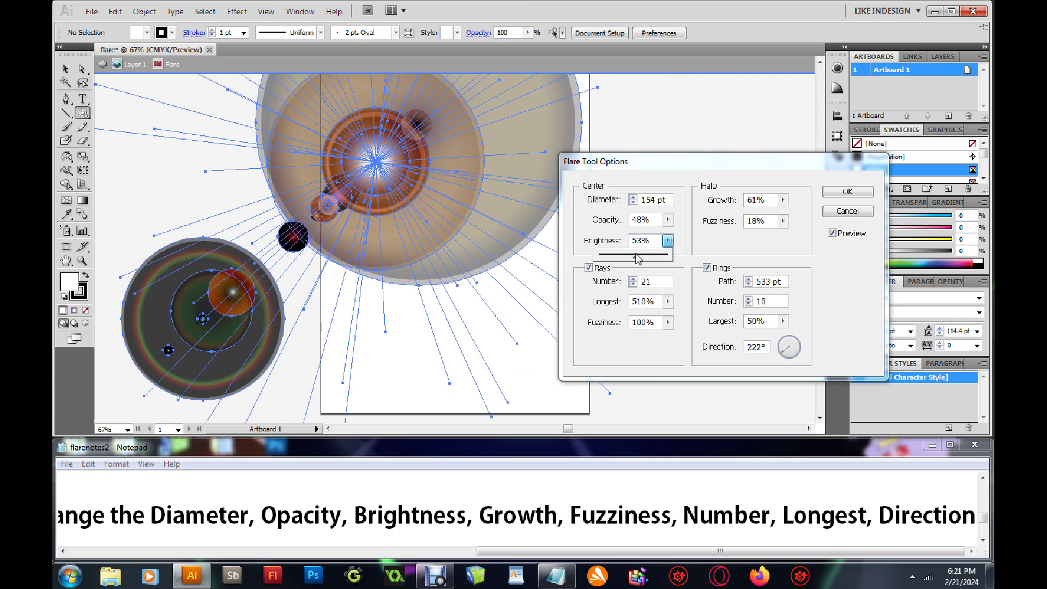
Set the halo growth to 63%
{"action": "left_click", "coordinate": [783, 200]}
{"action": "mouse_move", "coordinate": [729, 217]}
{"action": "left_mouse_down"}
{"action": "mouse_move", "coordinate": [760, 220]}
{"action": "mouse_move", "coordinate": [726, 219]}
{"action": "left_mouse_up"}
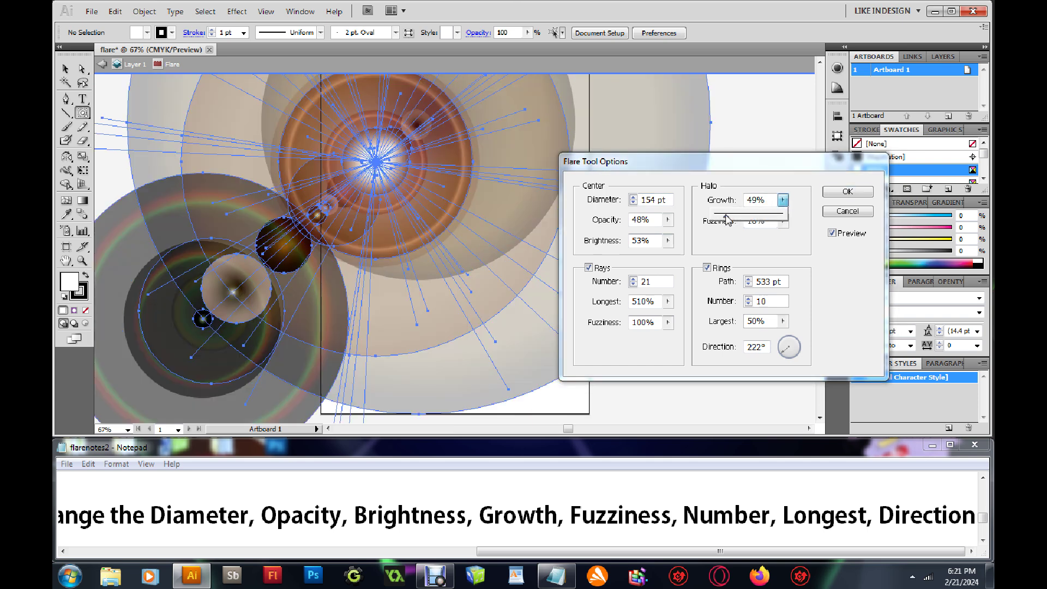
{"action": "left_click_drag", "start_coordinate": [726, 221], "coordinate": [735, 218]}
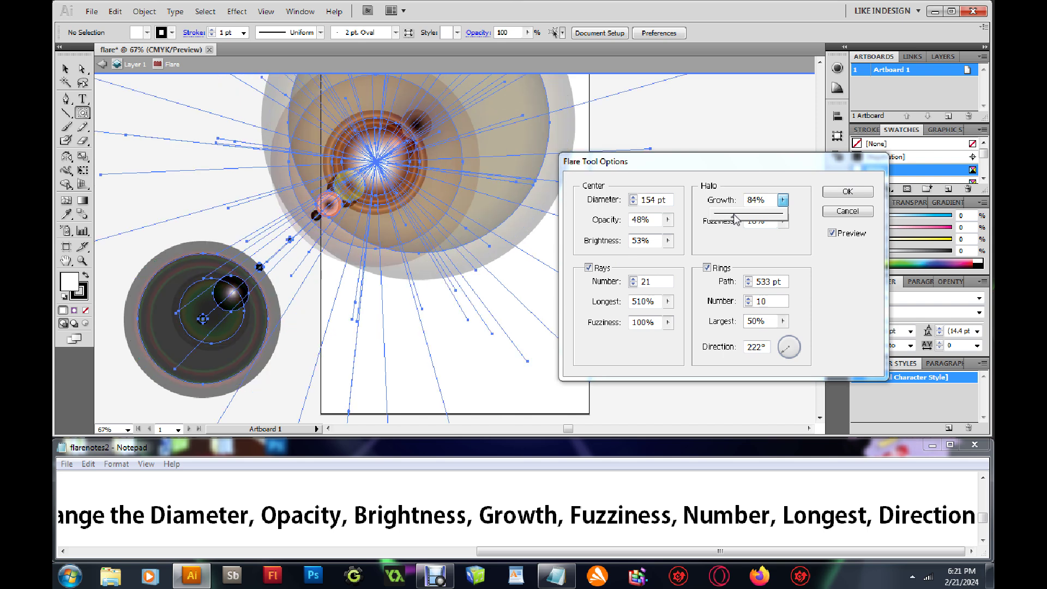
{"action": "mouse_move", "coordinate": [735, 219]}
{"action": "left_mouse_down"}
{"action": "mouse_move", "coordinate": [750, 236]}
{"action": "mouse_move", "coordinate": [736, 240]}
{"action": "left_mouse_up"}
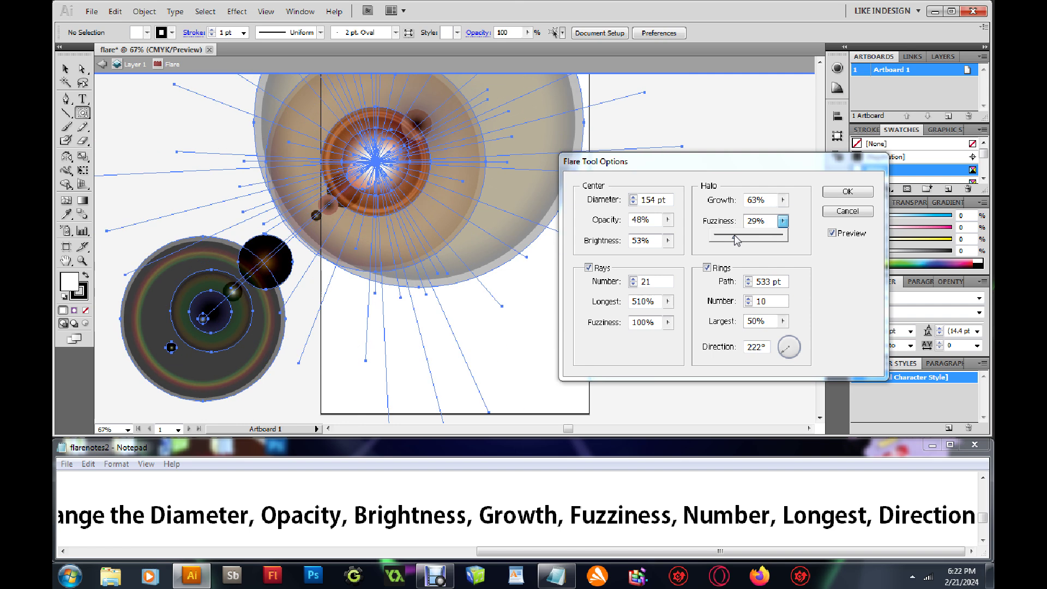
Give the flare 22 rays with the longest ray at 413%
{"action": "left_click", "coordinate": [633, 282]}
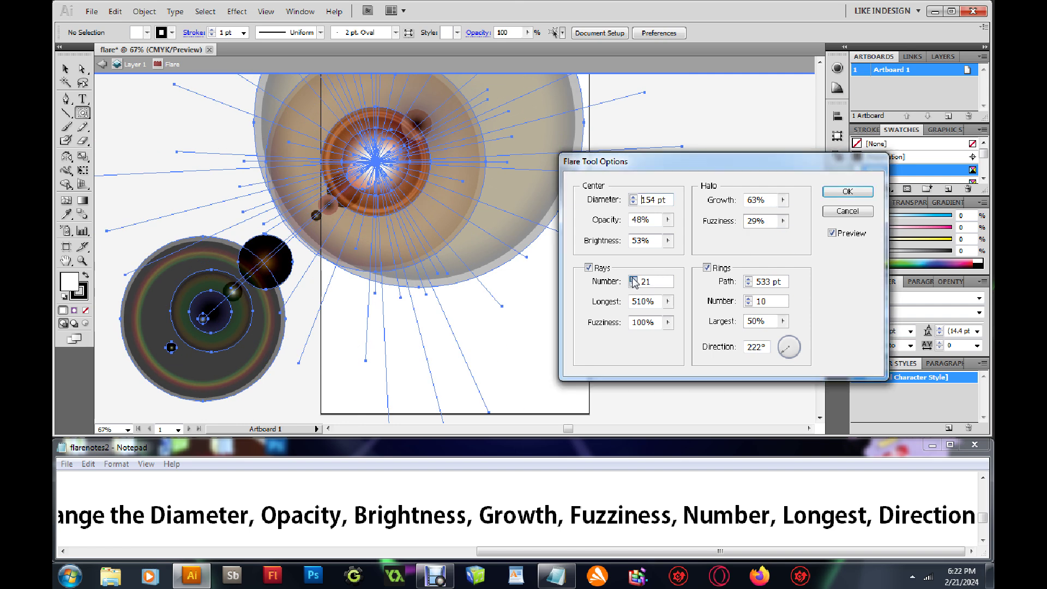
{"action": "left_click", "coordinate": [632, 279]}
{"action": "left_click", "coordinate": [632, 278]}
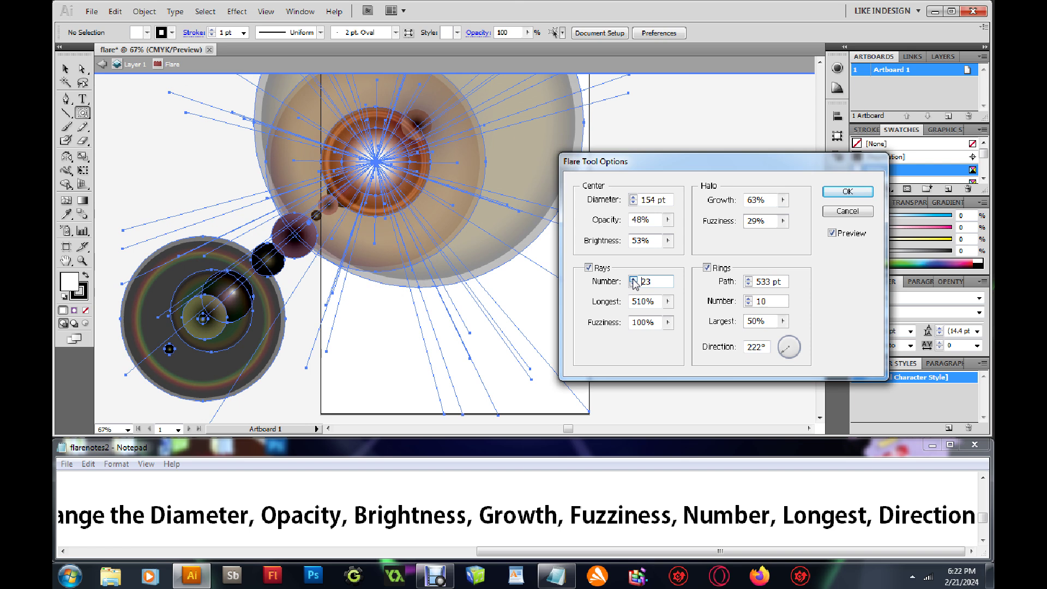
{"action": "left_click", "coordinate": [633, 284]}
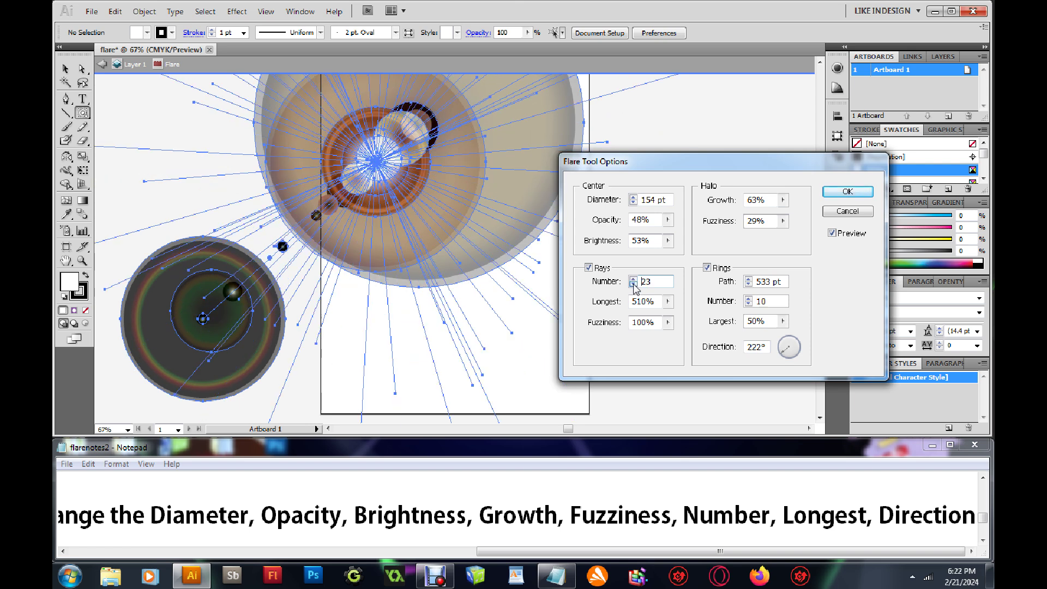
{"action": "left_click", "coordinate": [668, 301]}
{"action": "mouse_move", "coordinate": [634, 316]}
{"action": "left_mouse_down"}
{"action": "mouse_move", "coordinate": [658, 321]}
{"action": "mouse_move", "coordinate": [627, 316]}
{"action": "left_mouse_up"}
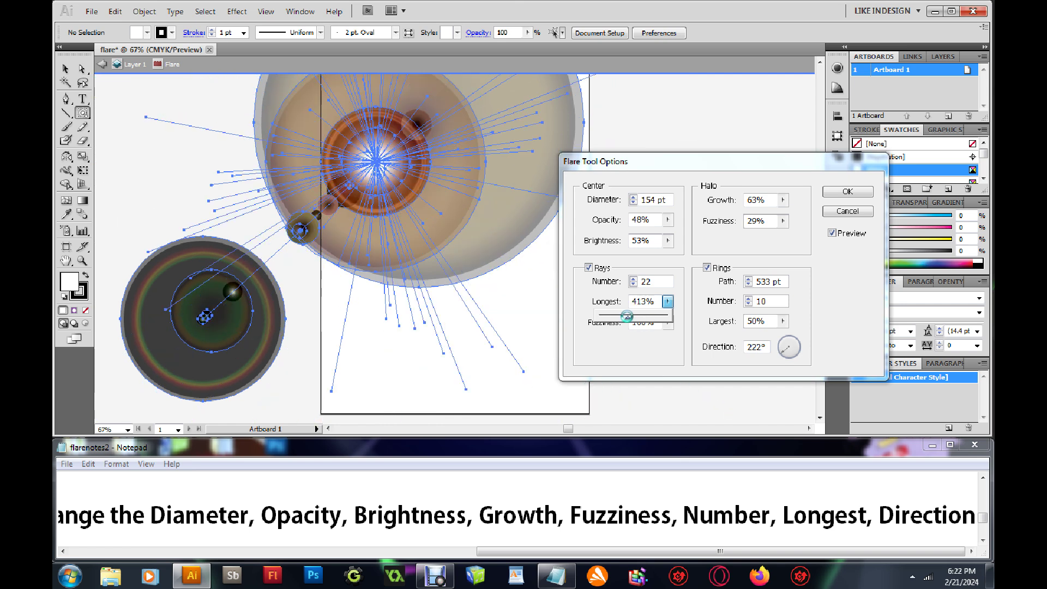
{"action": "left_click", "coordinate": [695, 313]}
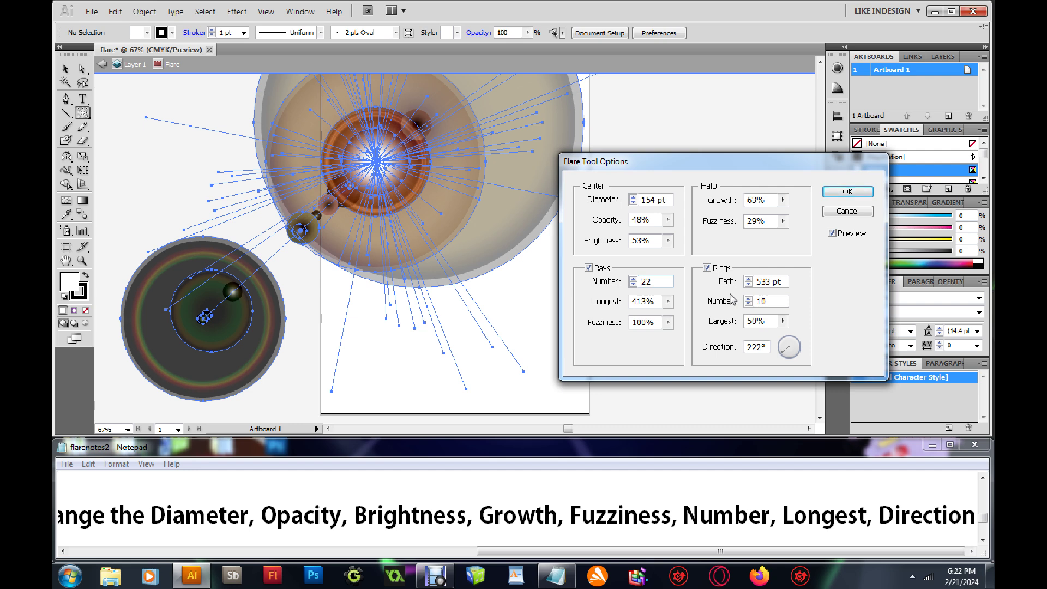
Raise halo fuzziness to 40% and rotate the ring direction to 308°
{"action": "left_click", "coordinate": [783, 221]}
{"action": "left_click_drag", "start_coordinate": [757, 241], "coordinate": [744, 243]}
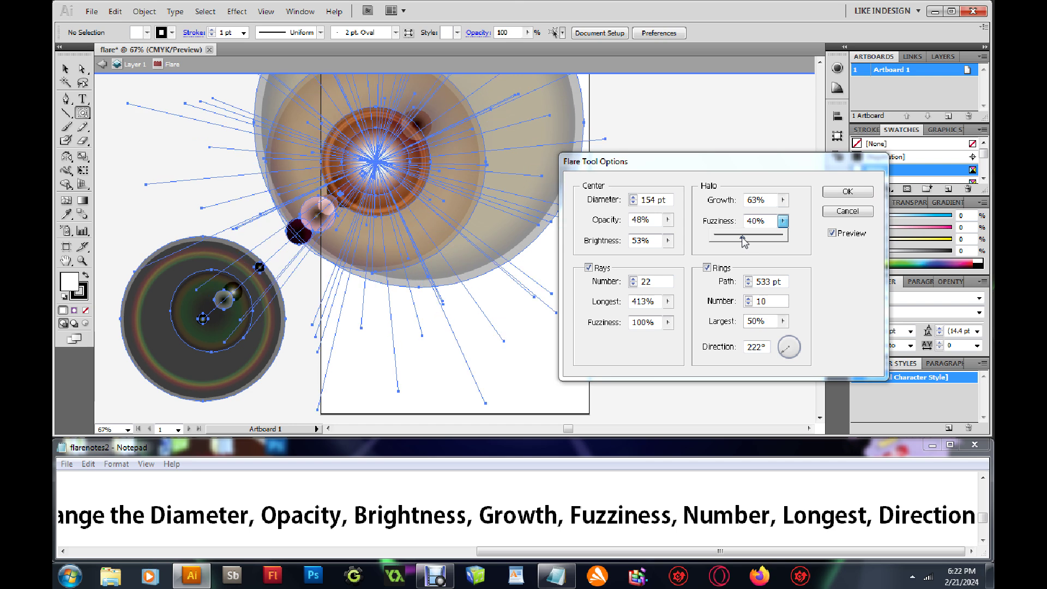
{"action": "left_click_drag", "start_coordinate": [785, 354], "coordinate": [785, 345]}
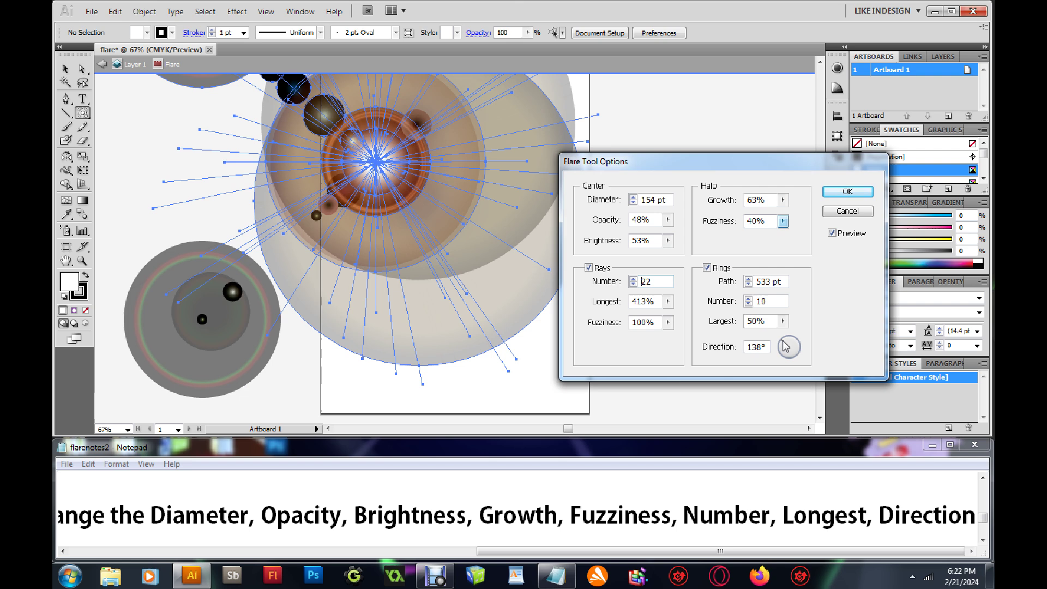
{"action": "mouse_move", "coordinate": [784, 345]}
{"action": "left_mouse_down"}
{"action": "mouse_move", "coordinate": [796, 342]}
{"action": "mouse_move", "coordinate": [792, 358]}
{"action": "left_mouse_up"}
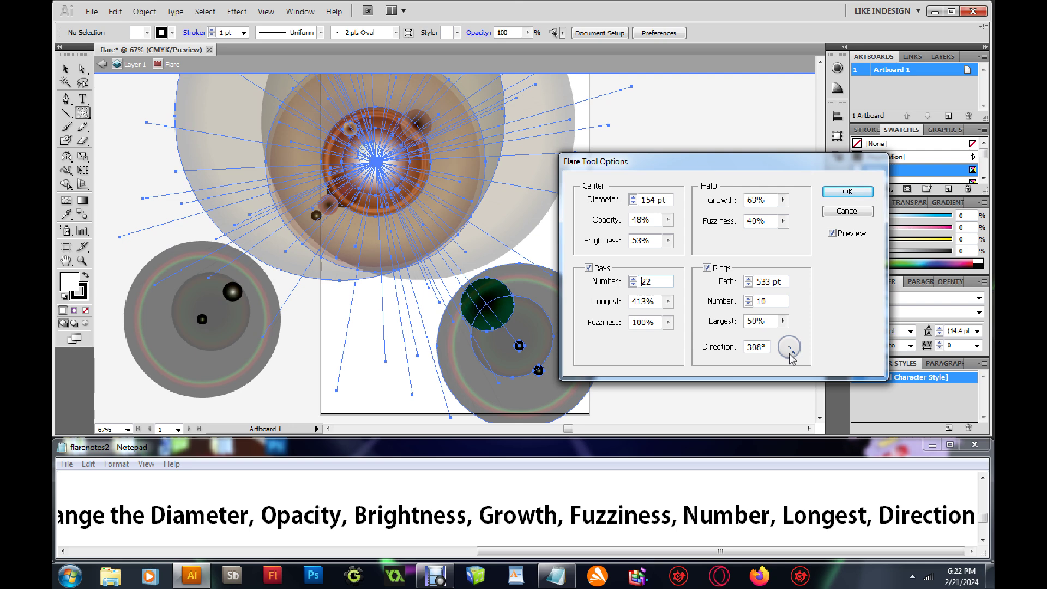
{"action": "left_click_drag", "start_coordinate": [658, 163], "coordinate": [705, 136]}
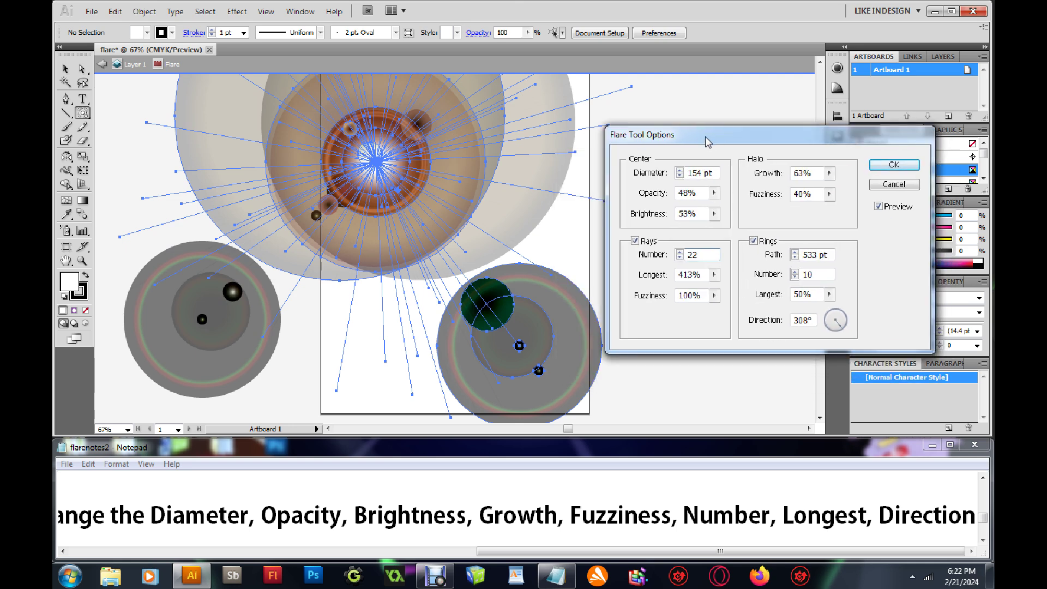
Apply the flare settings, then deselect the flare with the Selection Tool
{"action": "left_click", "coordinate": [882, 168]}
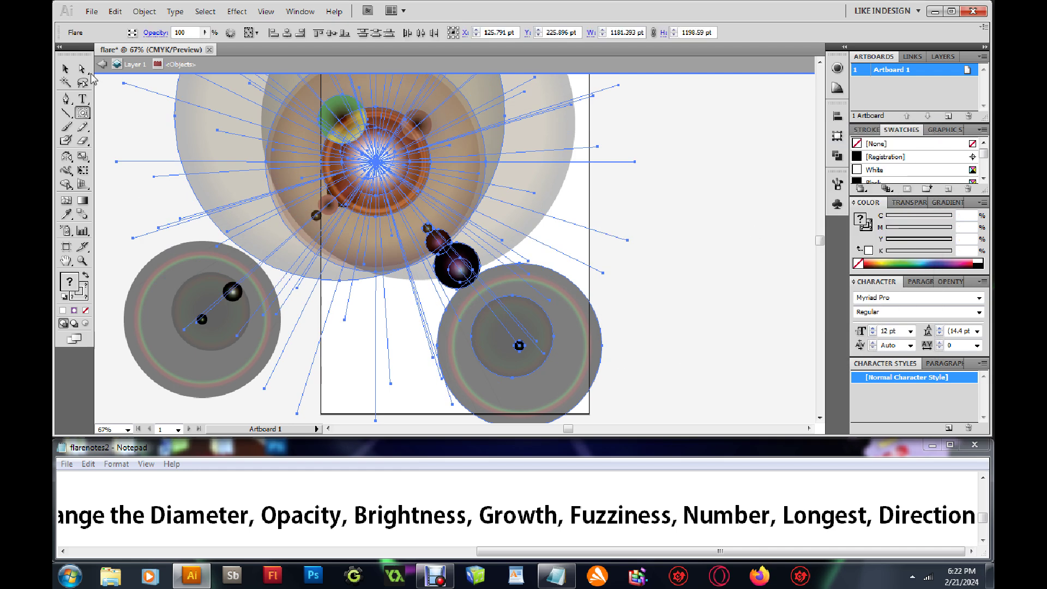
{"action": "left_click", "coordinate": [66, 68]}
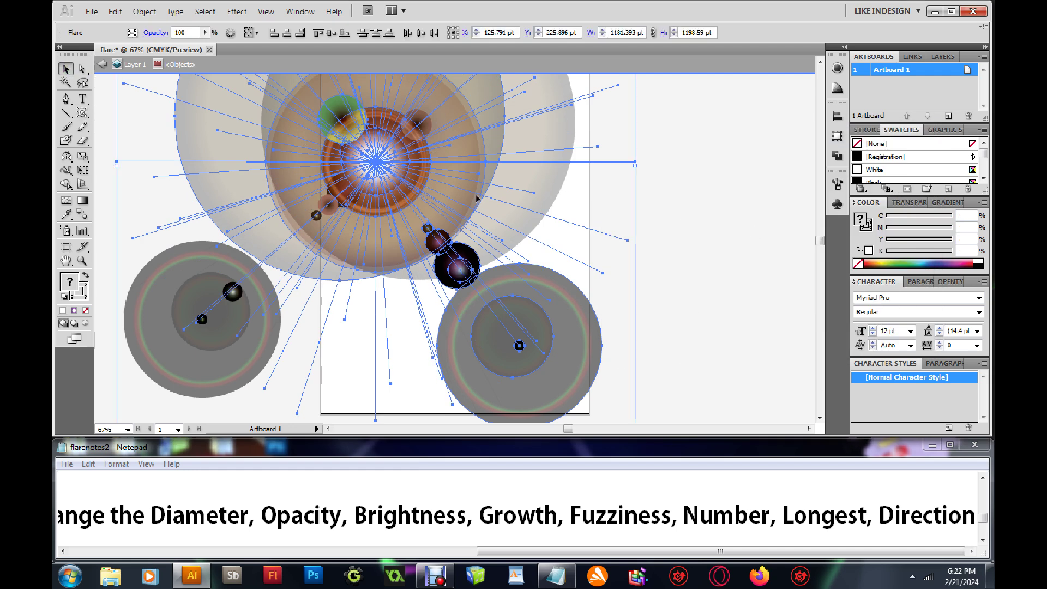
{"action": "left_click", "coordinate": [680, 212]}
{"action": "left_click_drag", "start_coordinate": [820, 243], "coordinate": [821, 247]}
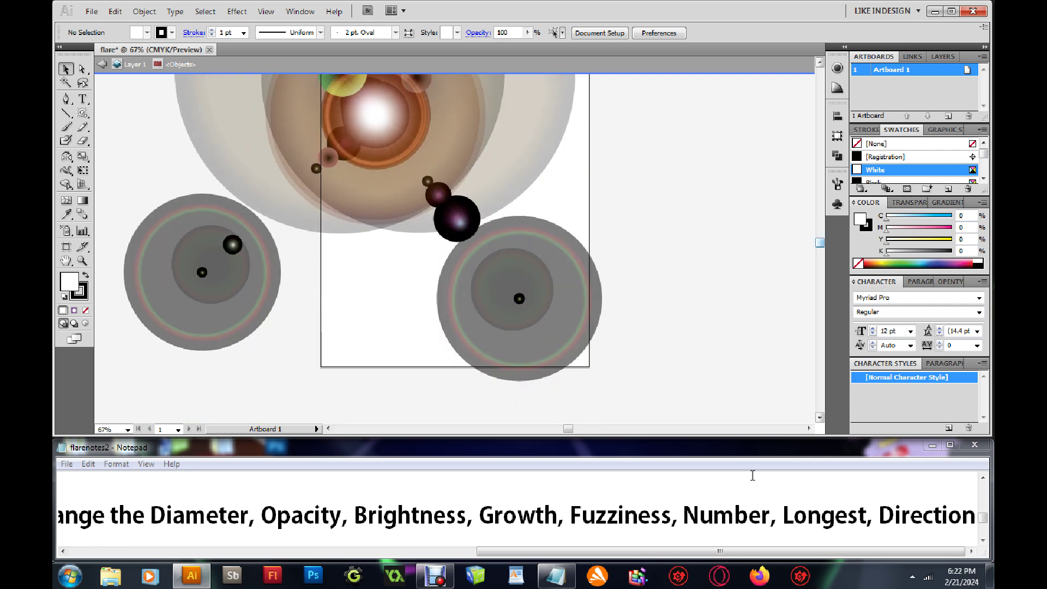
{"action": "left_click_drag", "start_coordinate": [674, 551], "coordinate": [240, 548]}
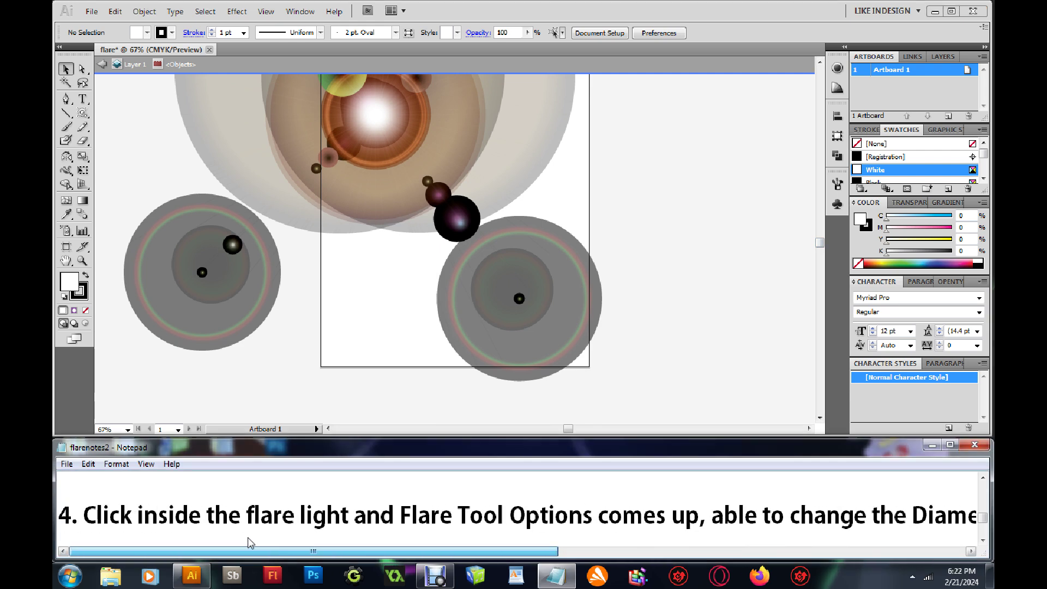
{"action": "left_click", "coordinate": [982, 540]}
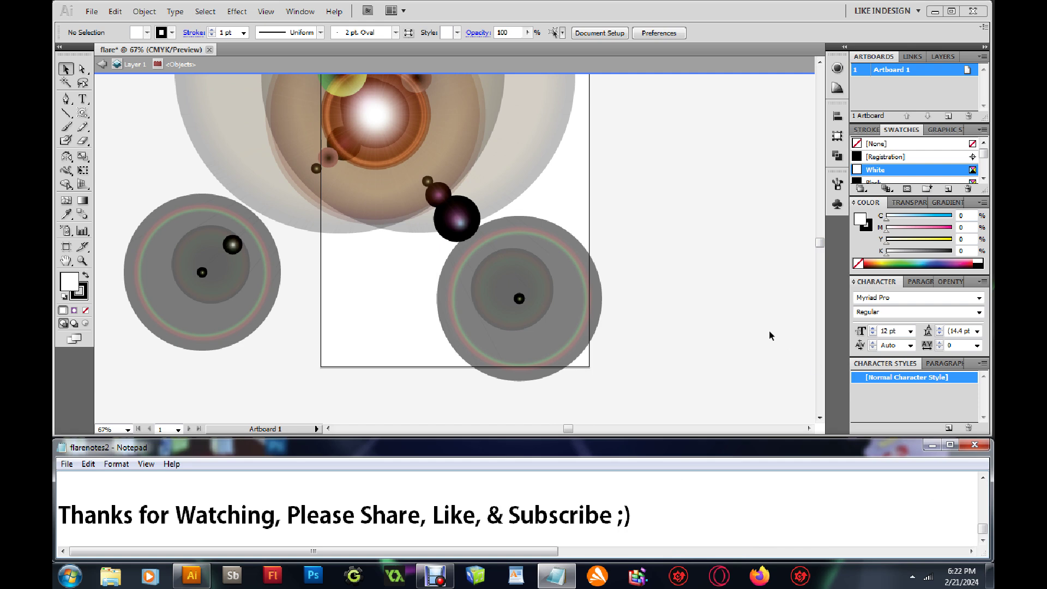